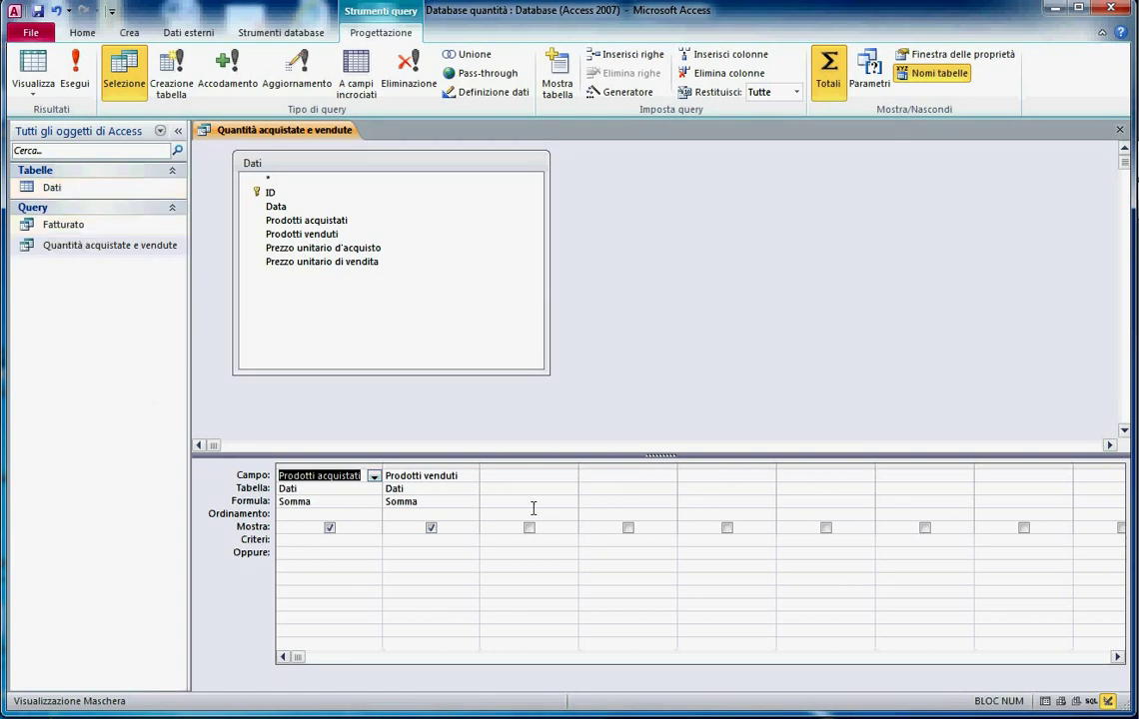
# Build the expression = [SommaDiProdotti acquistati] - [SommaDiProdotti venduti] as a calculated field in the query's third column
pyautogui.click(488, 477)
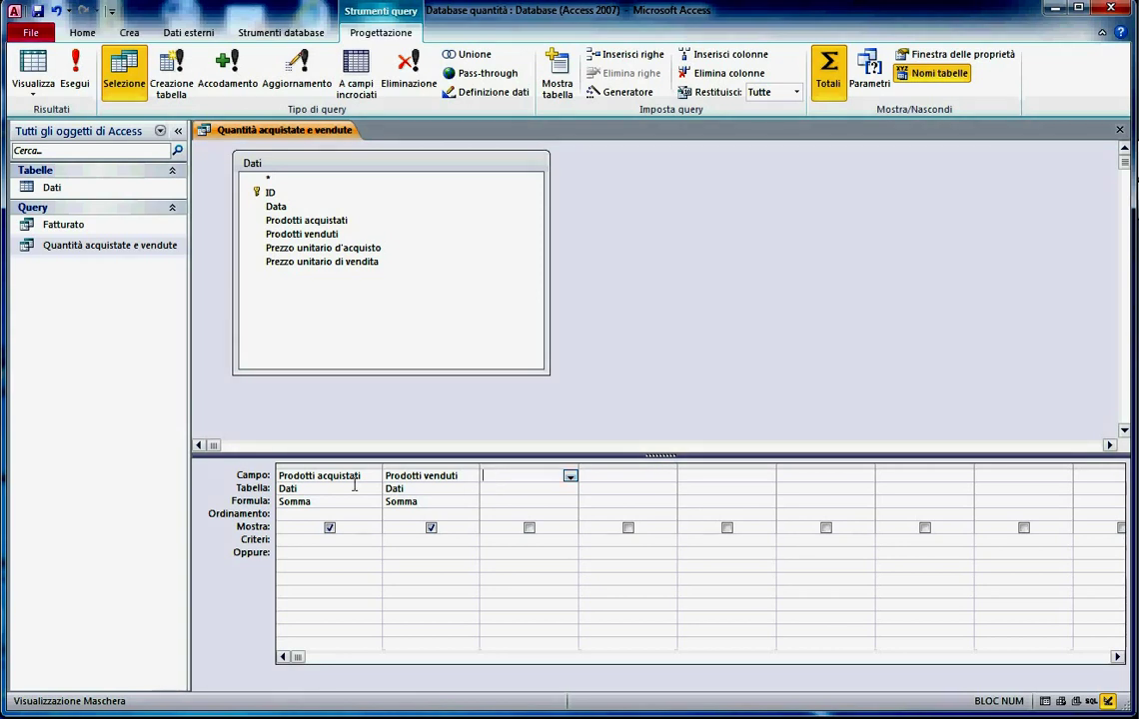
pyautogui.rightClick(496, 477)
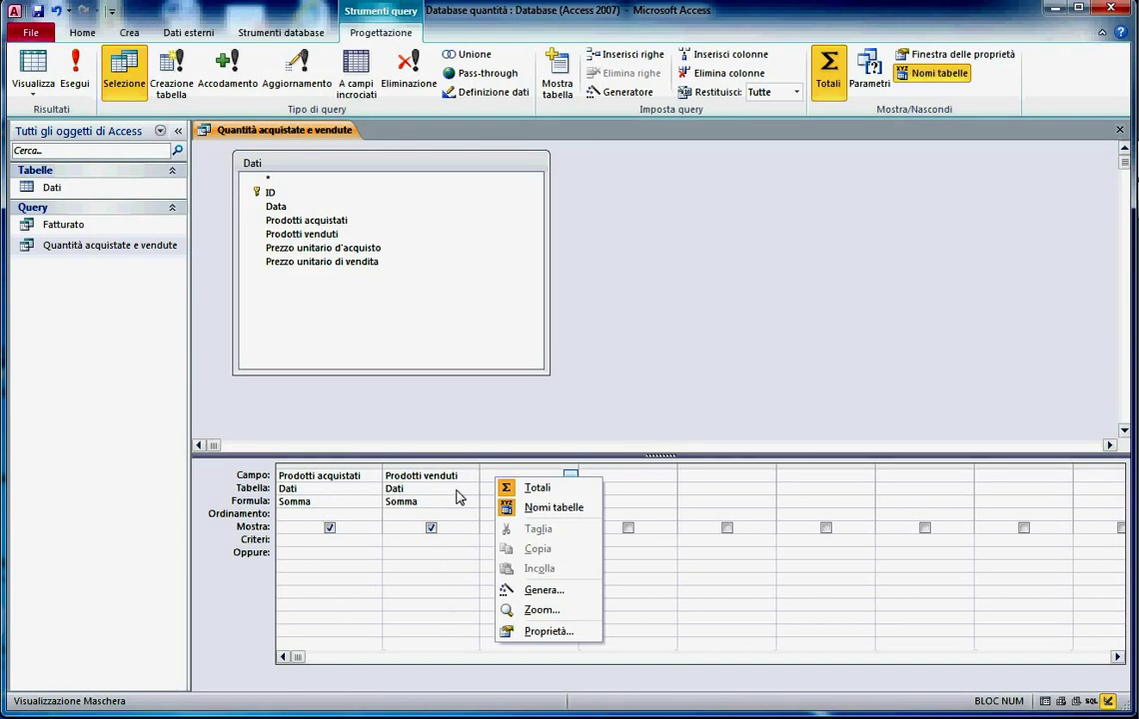
pyautogui.click(544, 591)
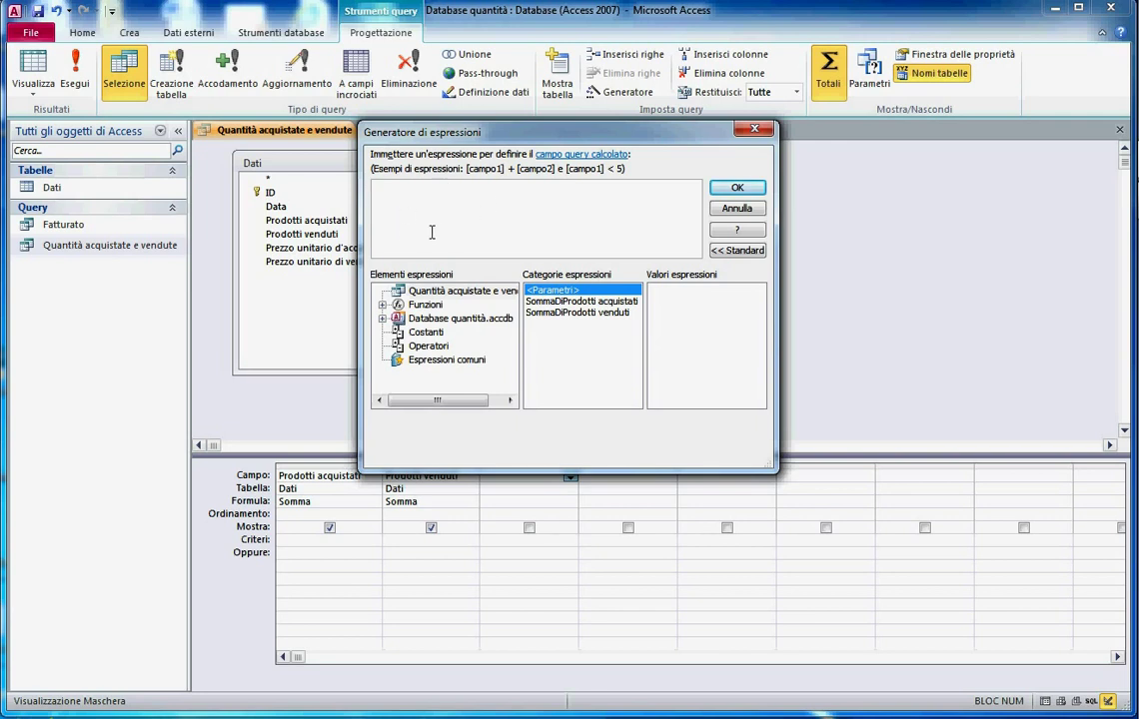
pyautogui.write('=')
pyautogui.doubleClick(546, 301)
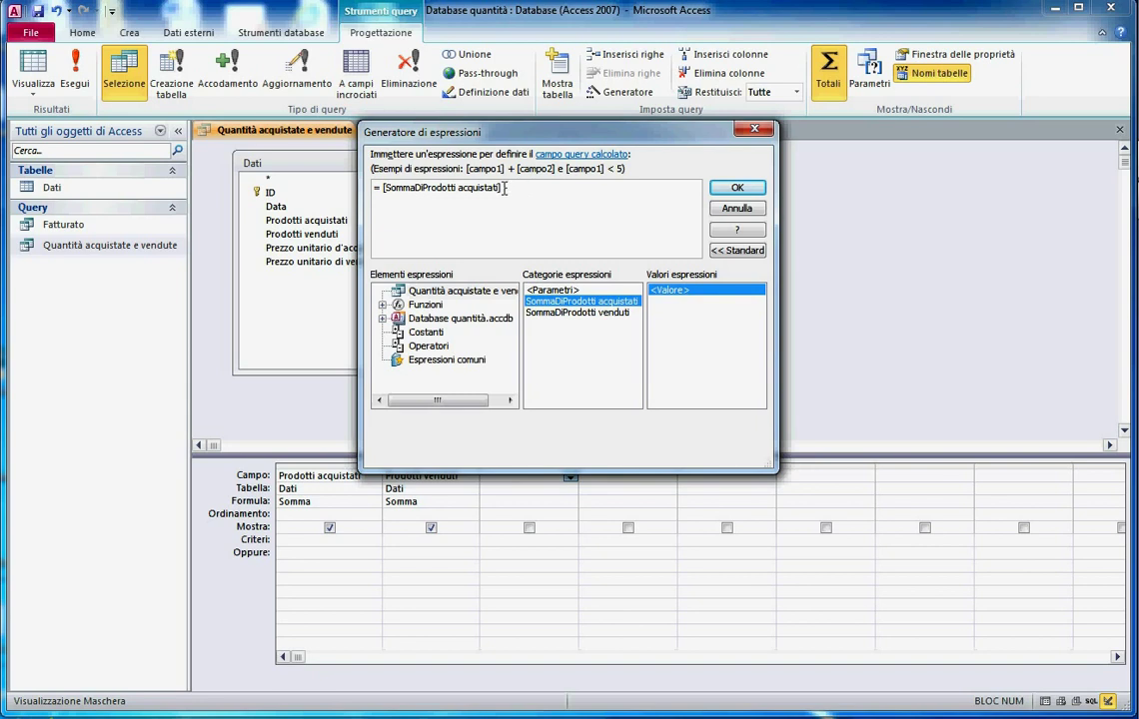
pyautogui.write('-')
pyautogui.doubleClick(556, 314)
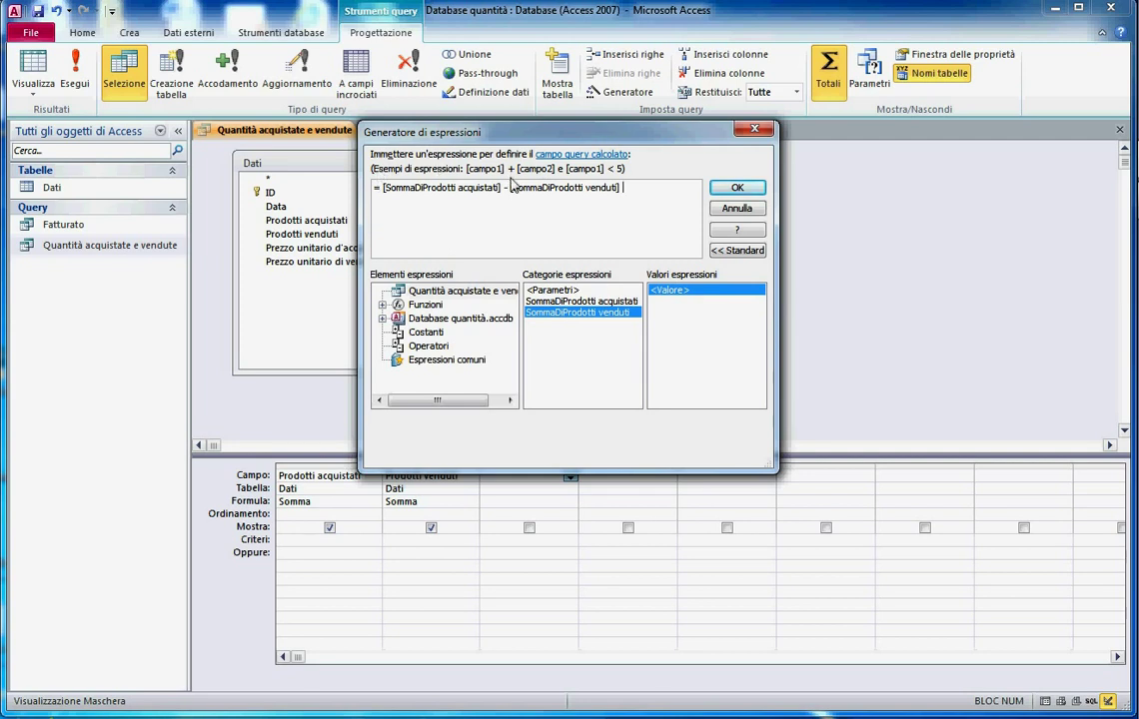
pyautogui.click(737, 189)
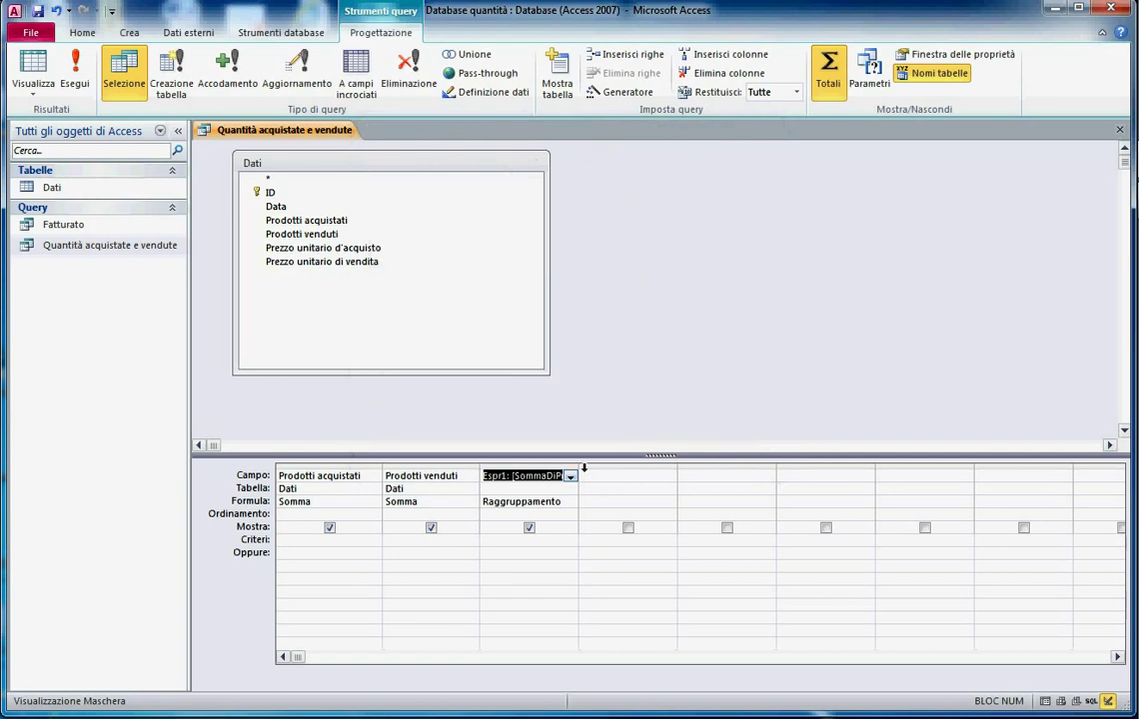
# Widen the calculated column and name its expression Giacenza
pyautogui.moveTo(577, 466); pyautogui.dragTo(639, 467)
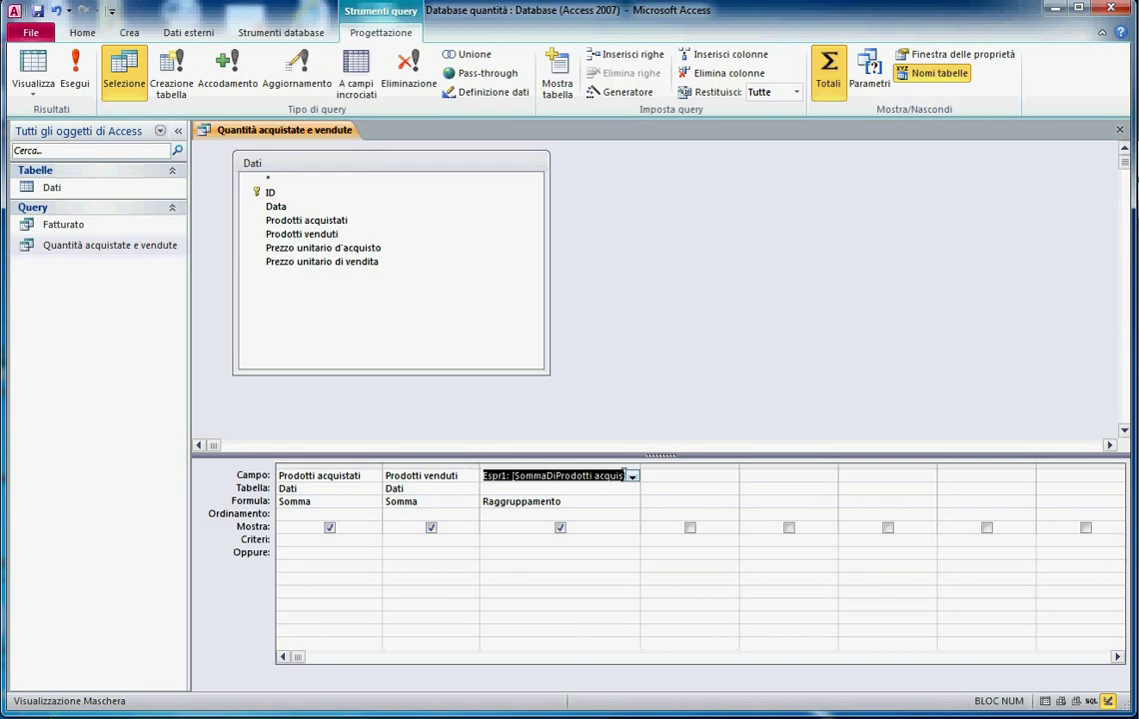
pyautogui.click(506, 477)
pyautogui.doubleClick(503, 477)
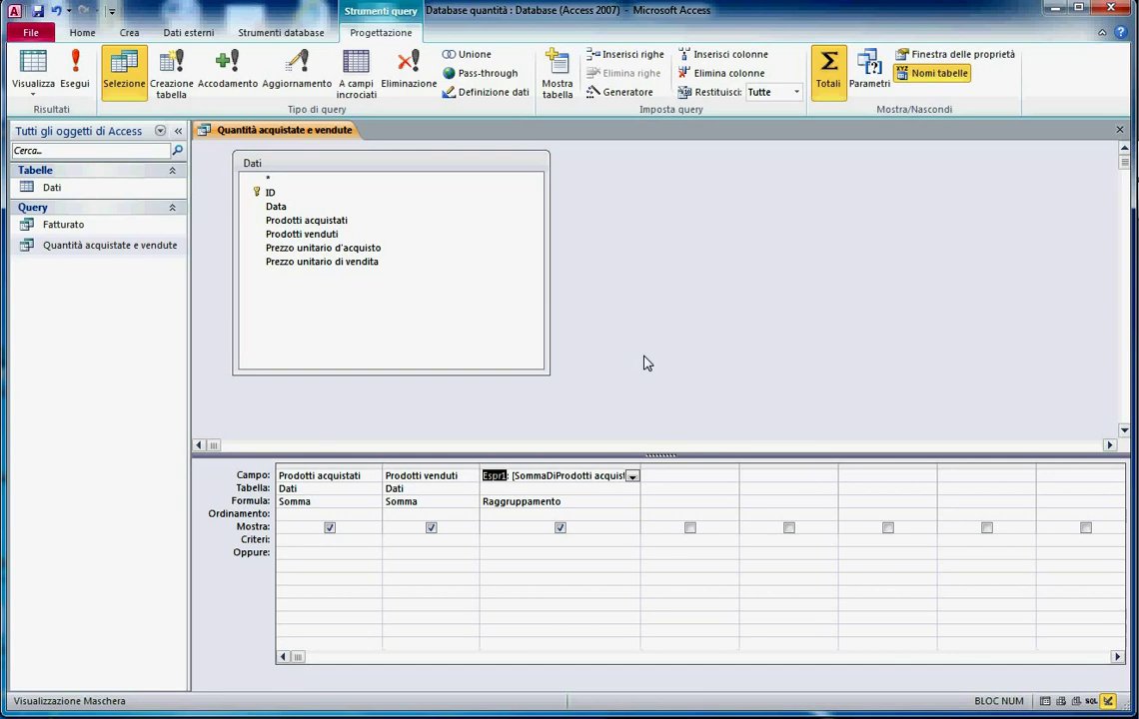
pyautogui.write('Quantit')
pyautogui.press('Right')
pyautogui.press('Right')
pyautogui.press('Right')
pyautogui.press('Right')
pyautogui.press('Right')
pyautogui.press('Right')
pyautogui.press('Right')
pyautogui.press('Right')
pyautogui.press('Right')
pyautogui.press('Right')
pyautogui.press('Right')
pyautogui.press('Right')
pyautogui.press('Right')
pyautogui.press('Right')
pyautogui.press('Right')
pyautogui.press('Right')
pyautogui.press('Right')
pyautogui.press('Right')
pyautogui.press('Right')
pyautogui.press('Right')
pyautogui.press('Home')
pyautogui.press('Delete')
pyautogui.press('Delete')
pyautogui.press('Delete')
pyautogui.press('Delete')
pyautogui.press('Delete')
pyautogui.press('Delete')
pyautogui.press('Delete')
pyautogui.write('Giacenza')
pyautogui.click(600, 569)
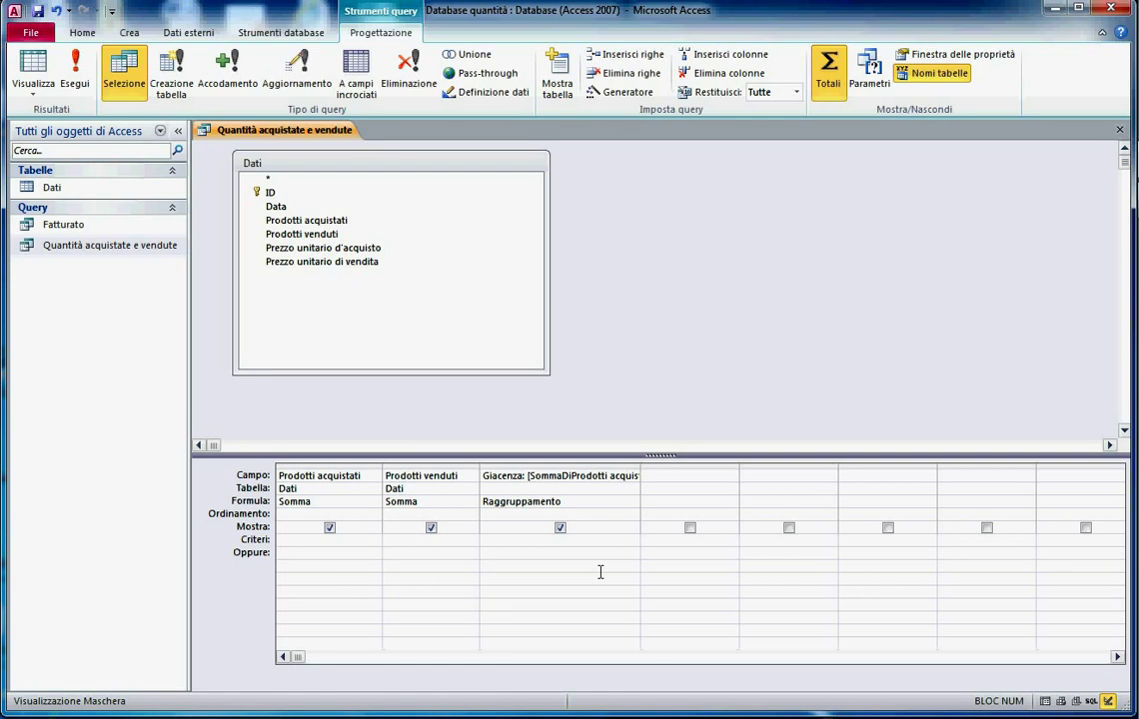
# Save the query and try to run it with the Giacenza column grouped
pyautogui.click(38, 12)
pyautogui.click(76, 75)
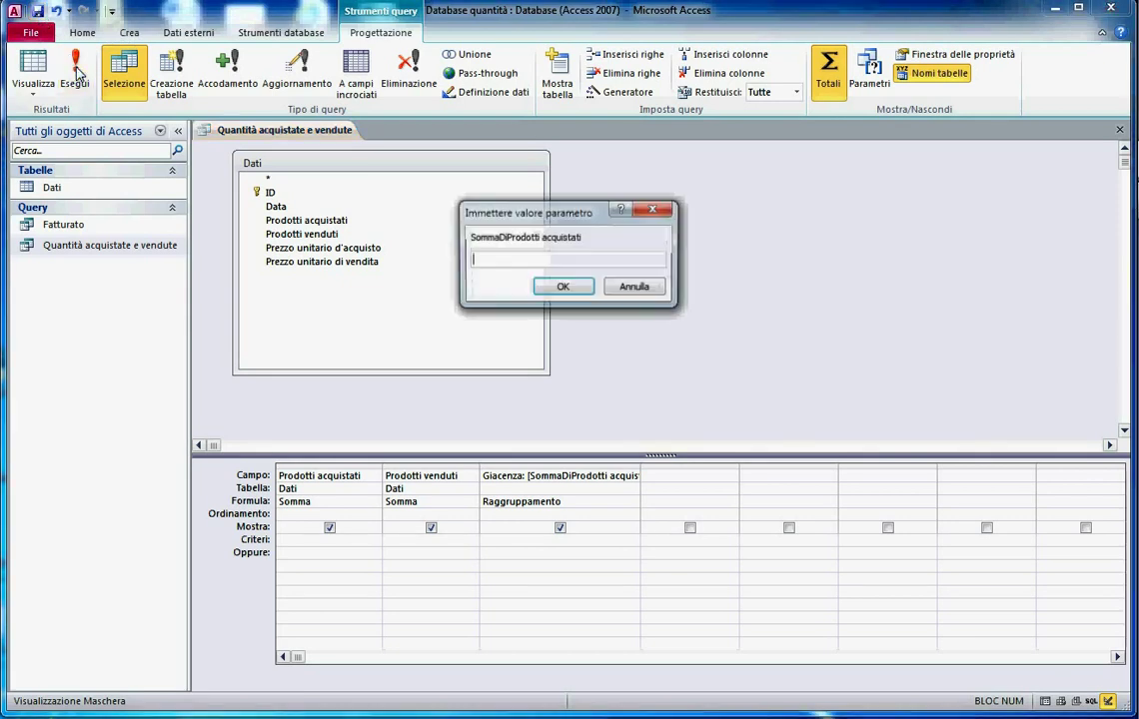
pyautogui.click(635, 287)
# Set the Formula of the Giacenza column to Espressione
pyautogui.click(627, 503)
pyautogui.click(632, 504)
pyautogui.click(632, 504)
pyautogui.click(632, 503)
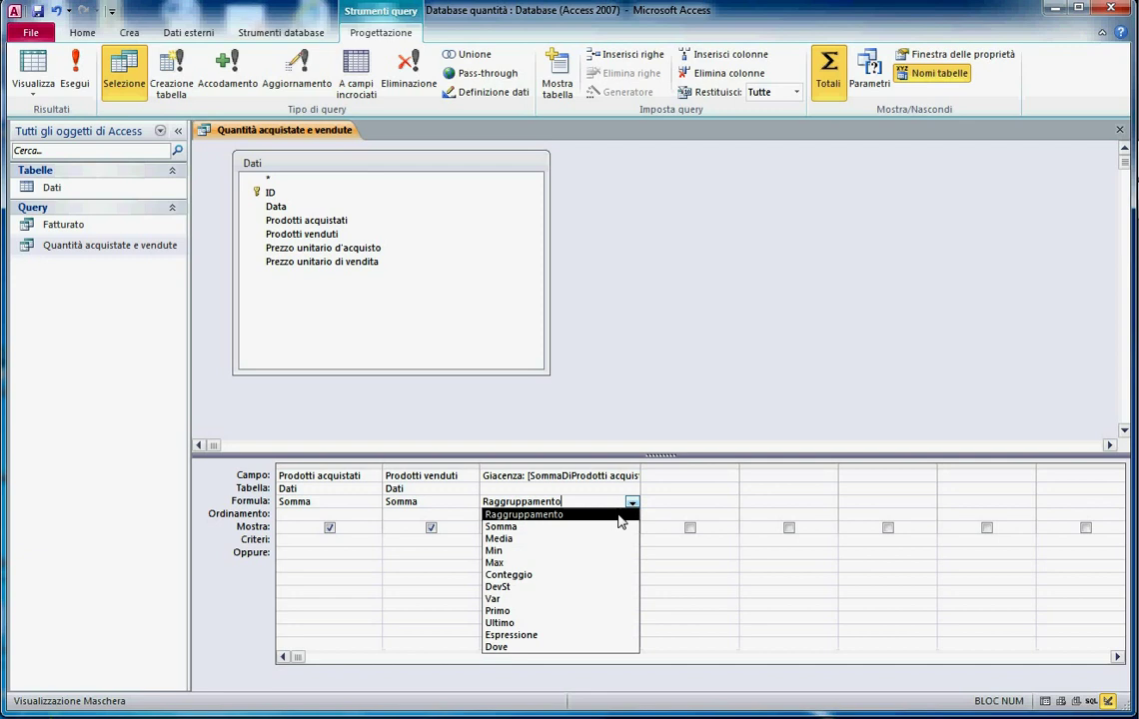
pyautogui.click(552, 635)
pyautogui.click(536, 543)
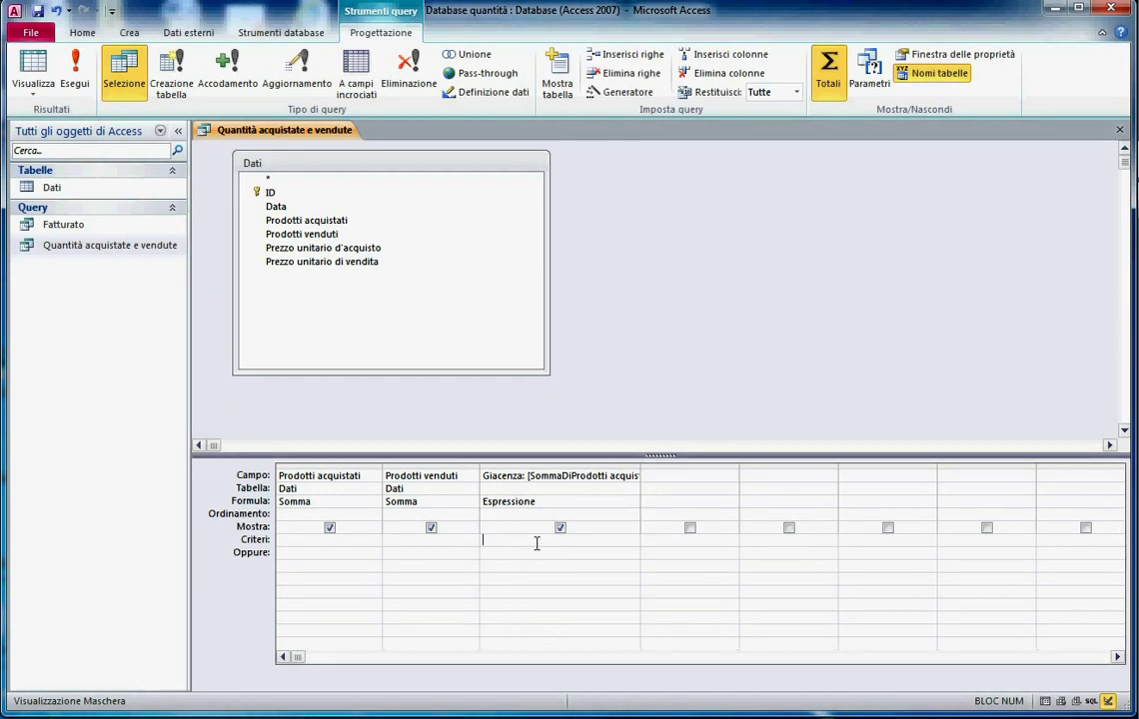
# Save and run the Quantità acquistate e vendute query, and close its results
pyautogui.click(38, 12)
pyautogui.click(75, 68)
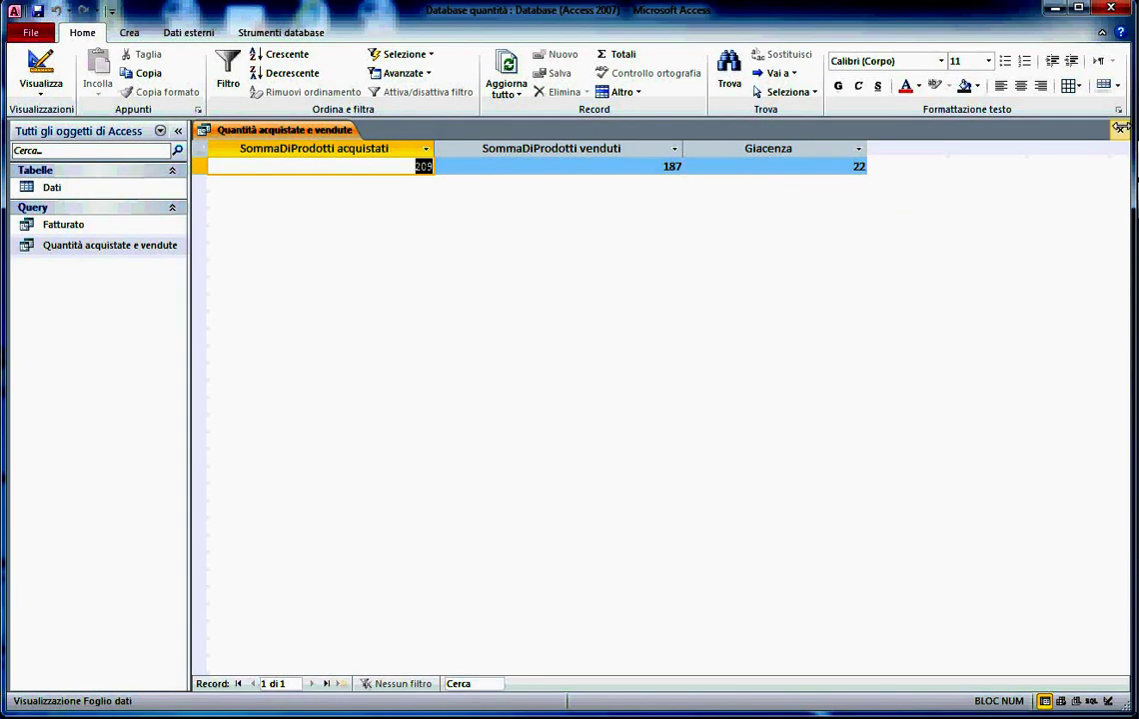
pyautogui.click(1118, 128)
pyautogui.click(480, 433)
# Open the Dati table and add a record dated 09/06/2012 with 54 Prodotti acquistati and 50 Prodotti venduti
pyautogui.doubleClick(58, 189)
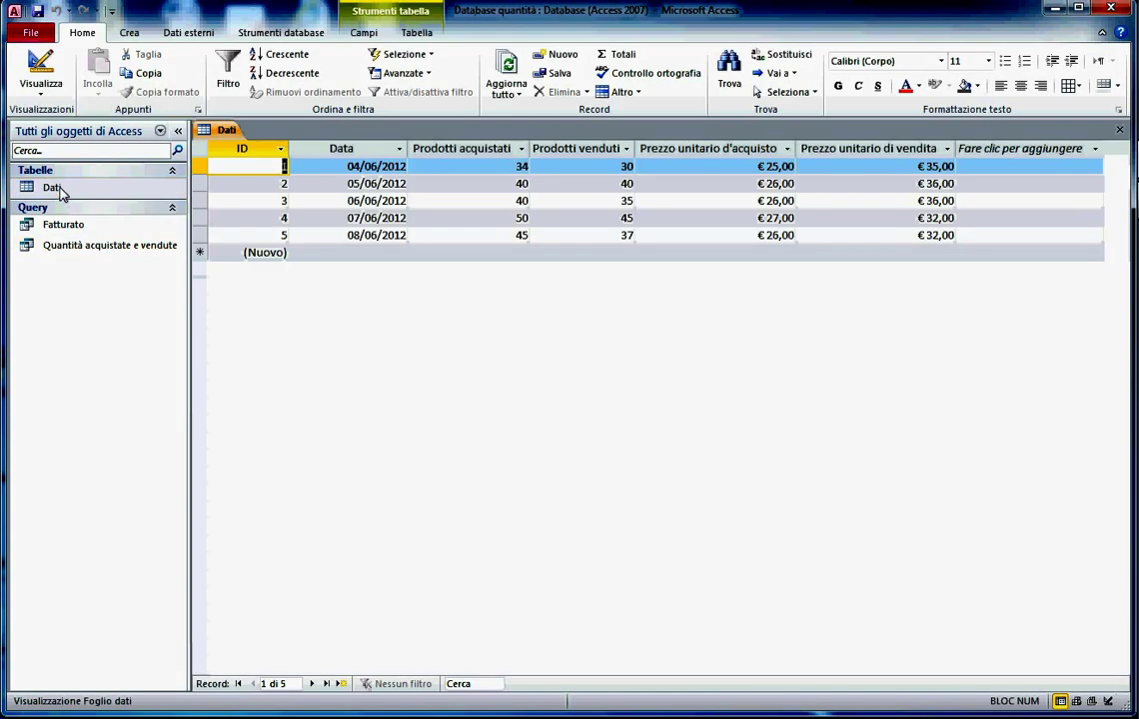
pyautogui.click(341, 253)
pyautogui.click(417, 253)
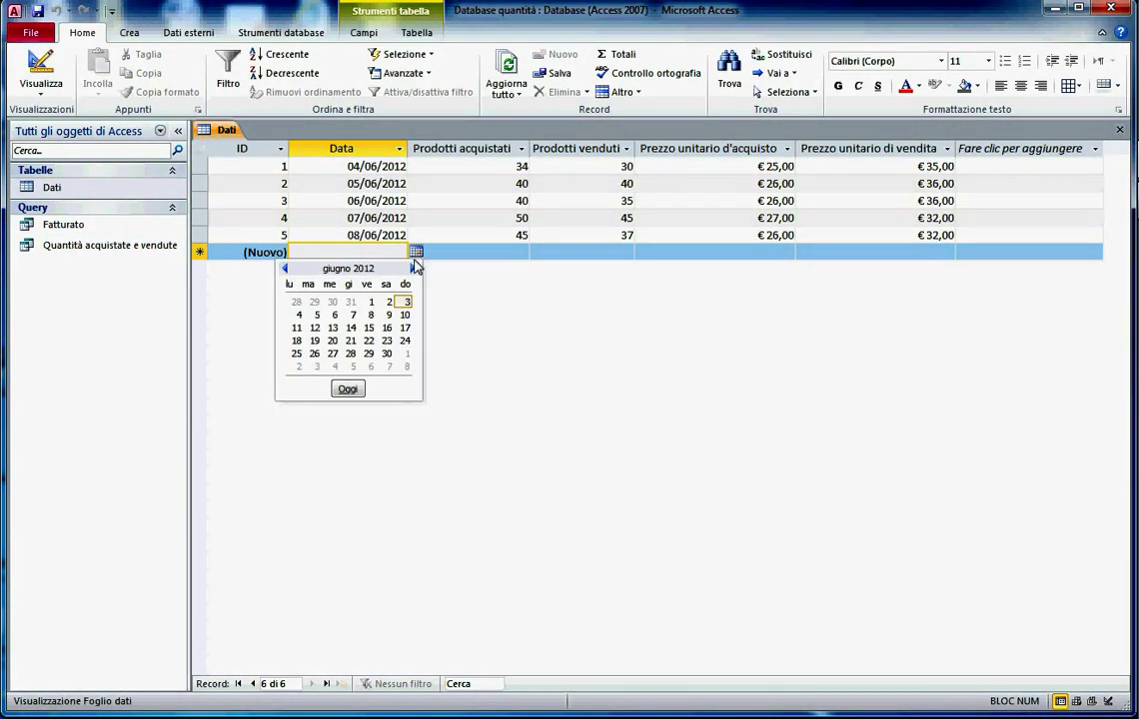
pyautogui.click(389, 315)
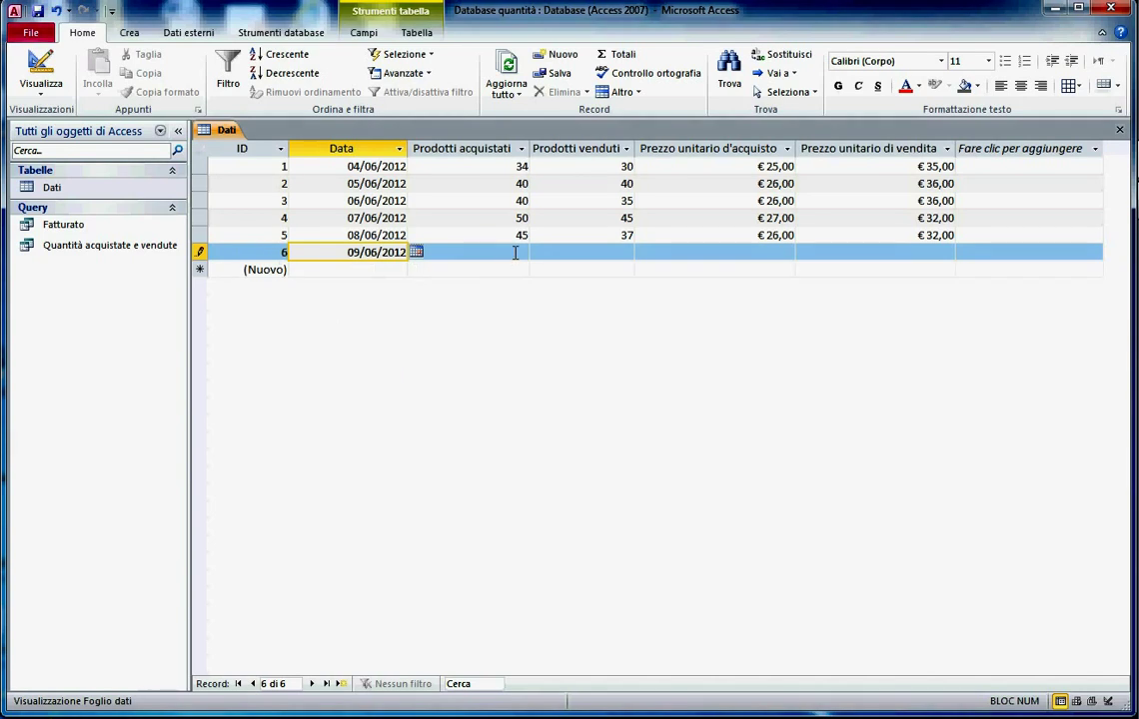
pyautogui.click(515, 253)
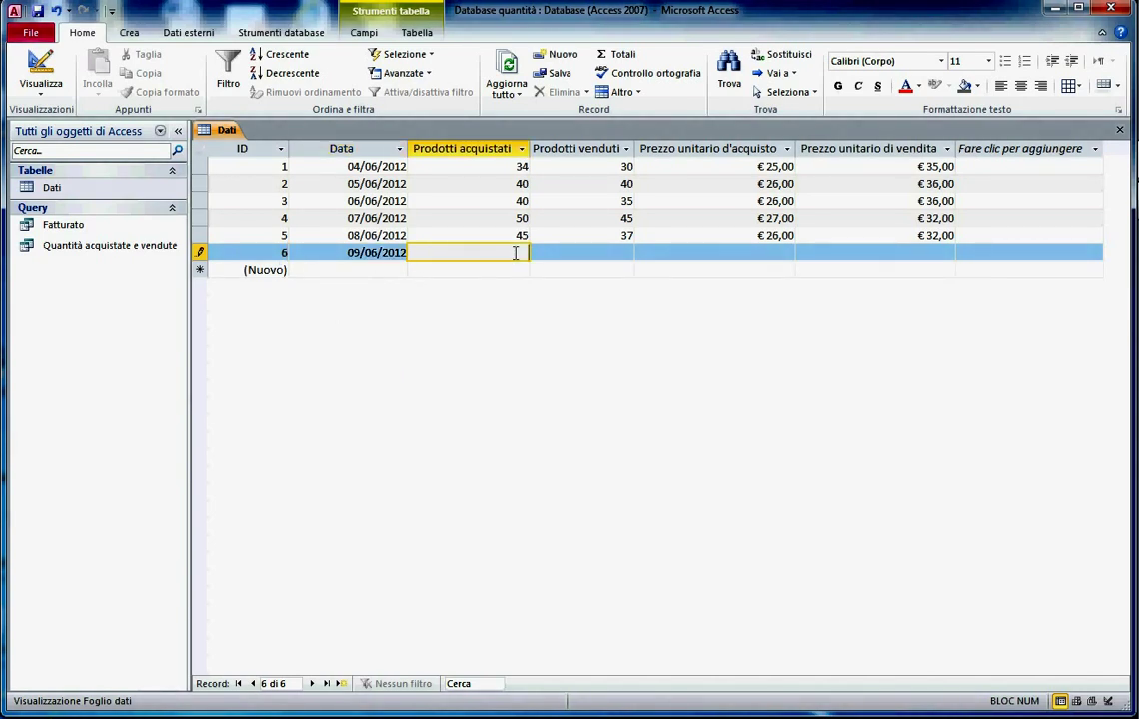
pyautogui.write('54')
pyautogui.click(608, 252)
pyautogui.write('50')
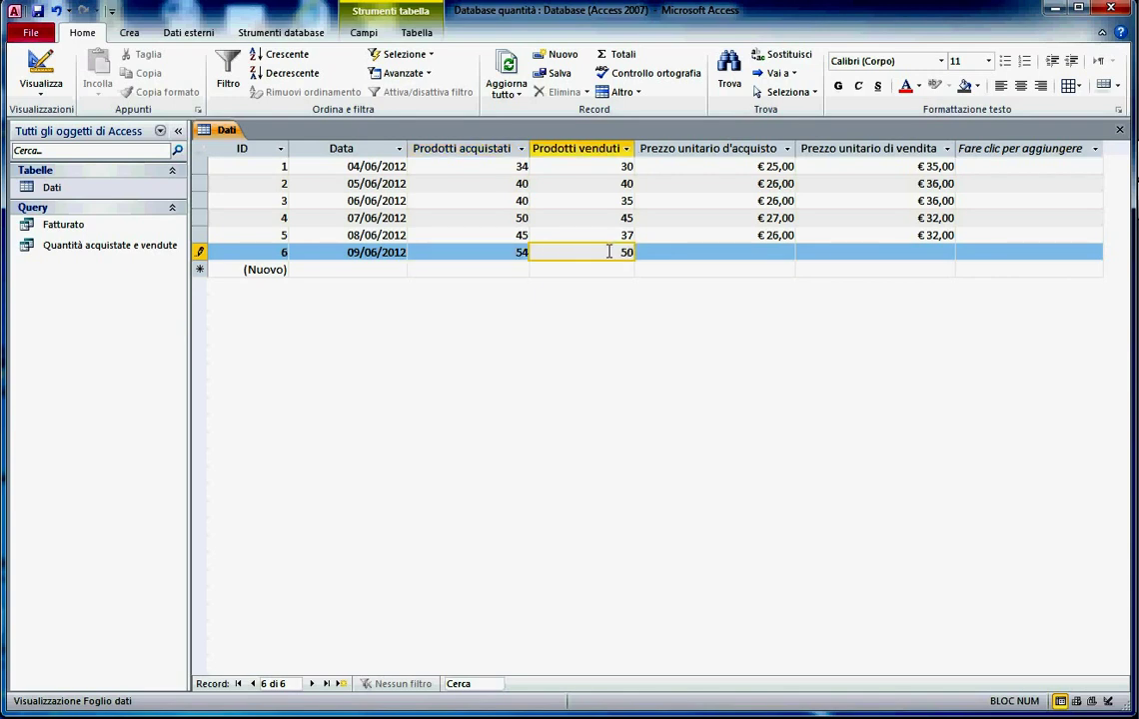
# Set the new record's Prezzo unitario d'acquisto to 30 and Prezzo unitario di vendita to 32, and save and close the table
pyautogui.click(742, 252)
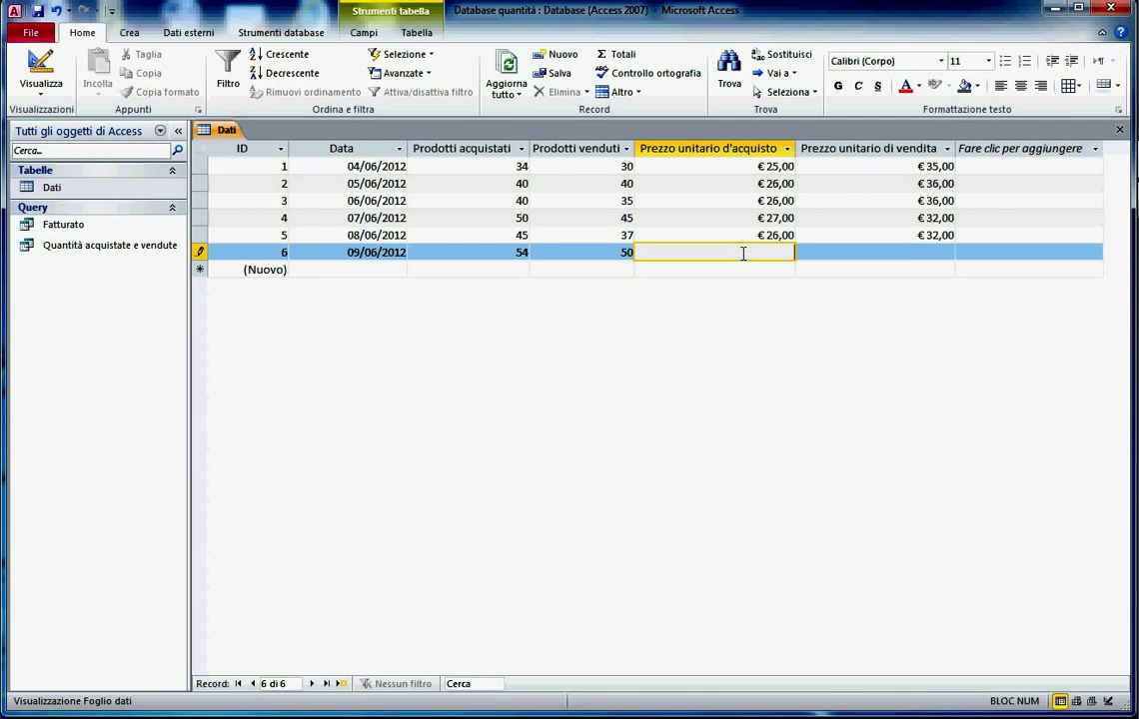
pyautogui.write('30')
pyautogui.click(885, 252)
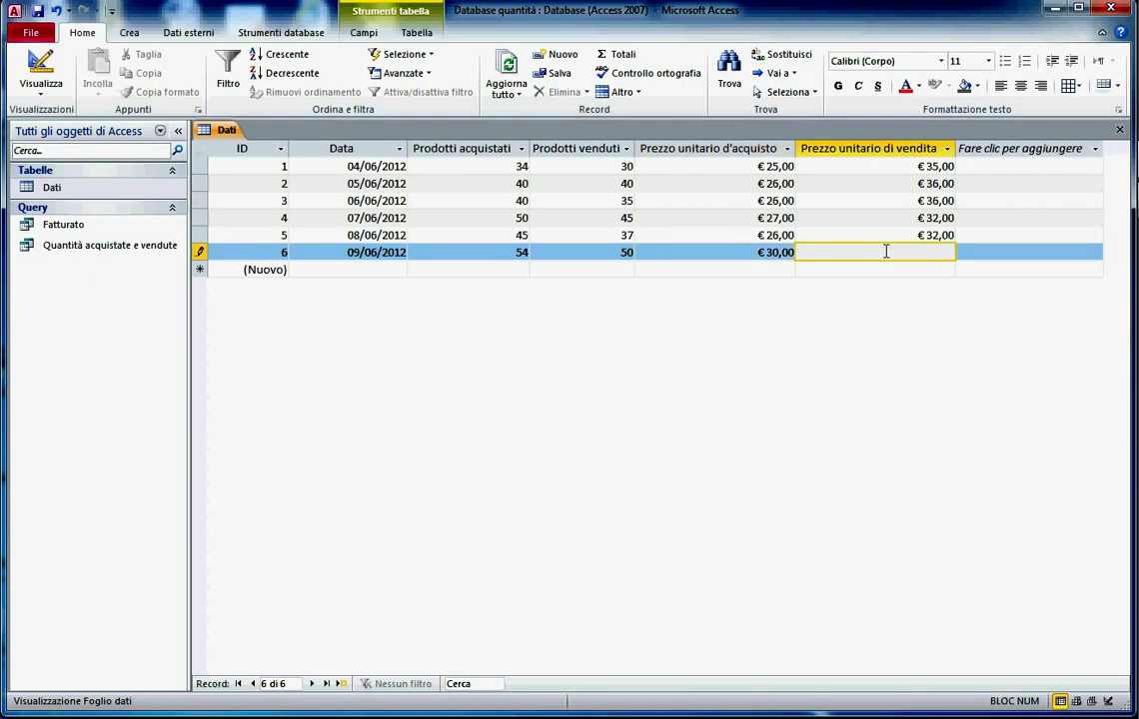
pyautogui.write('32')
pyautogui.click(37, 11)
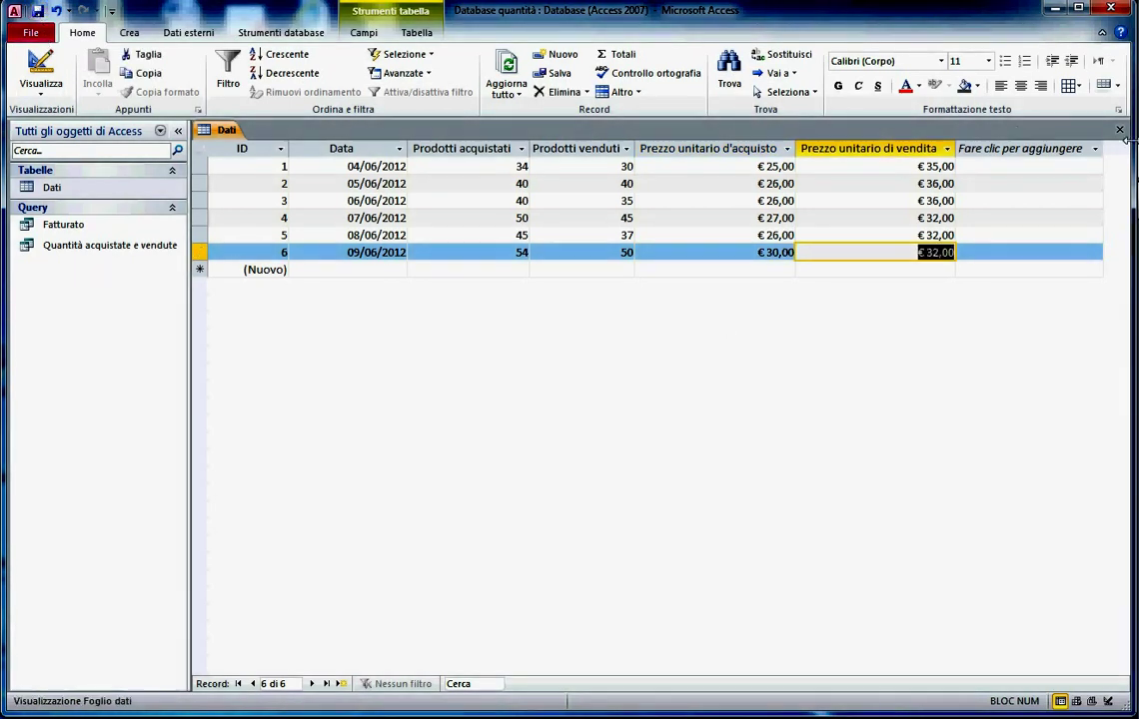
pyautogui.click(1119, 130)
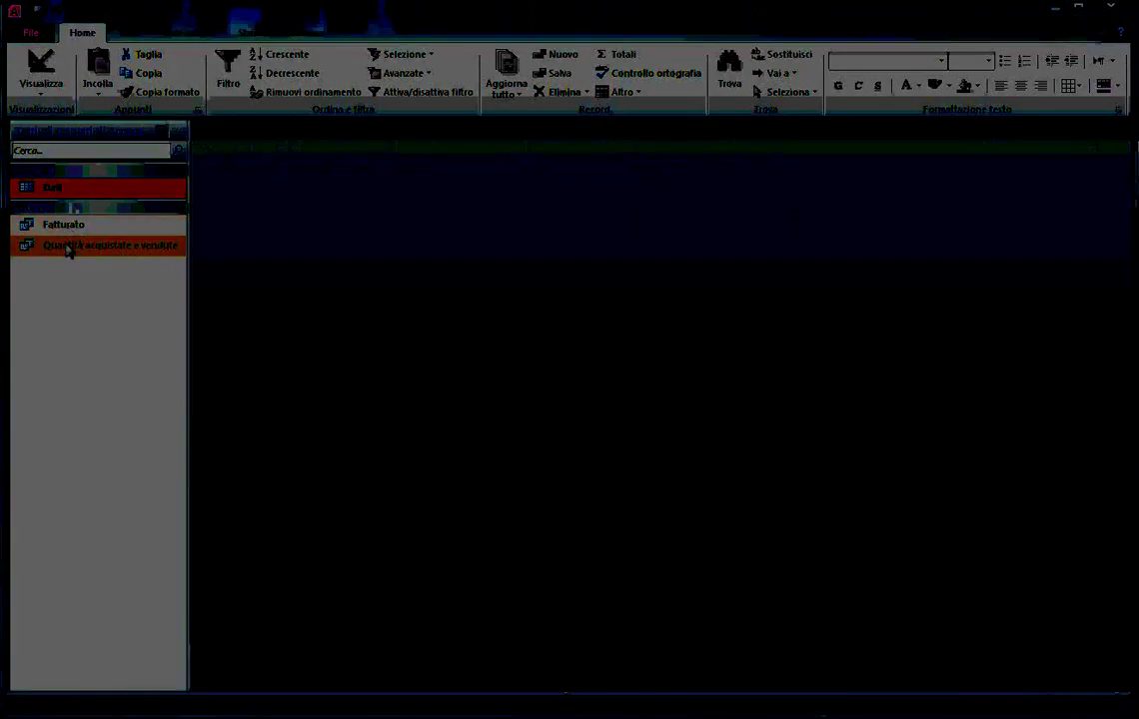